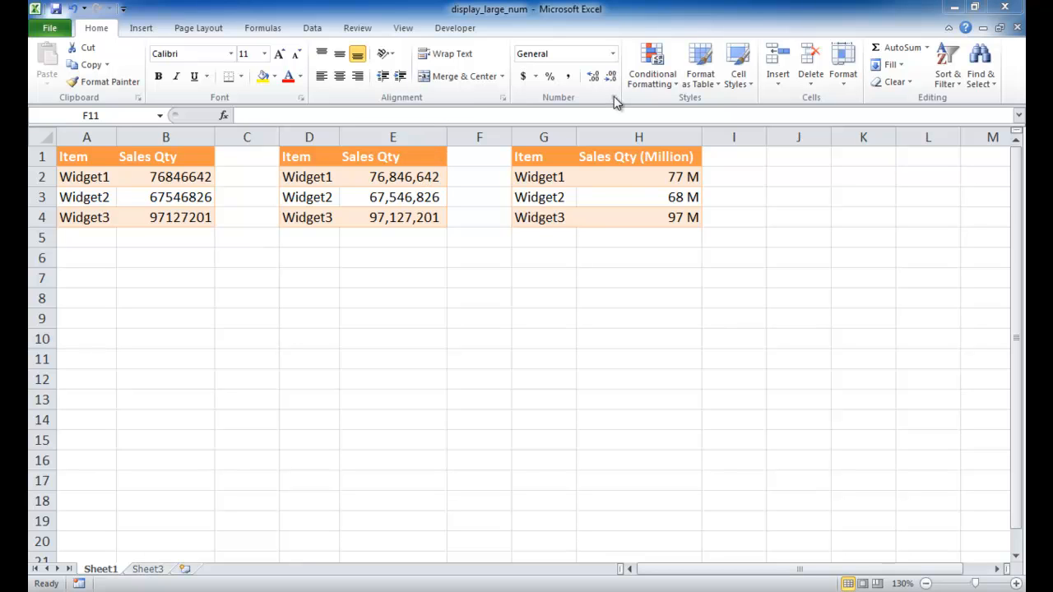
Inspect the underlying values behind the million-formatted cells in the Sales Qty (Million) column
left_click(573, 80)
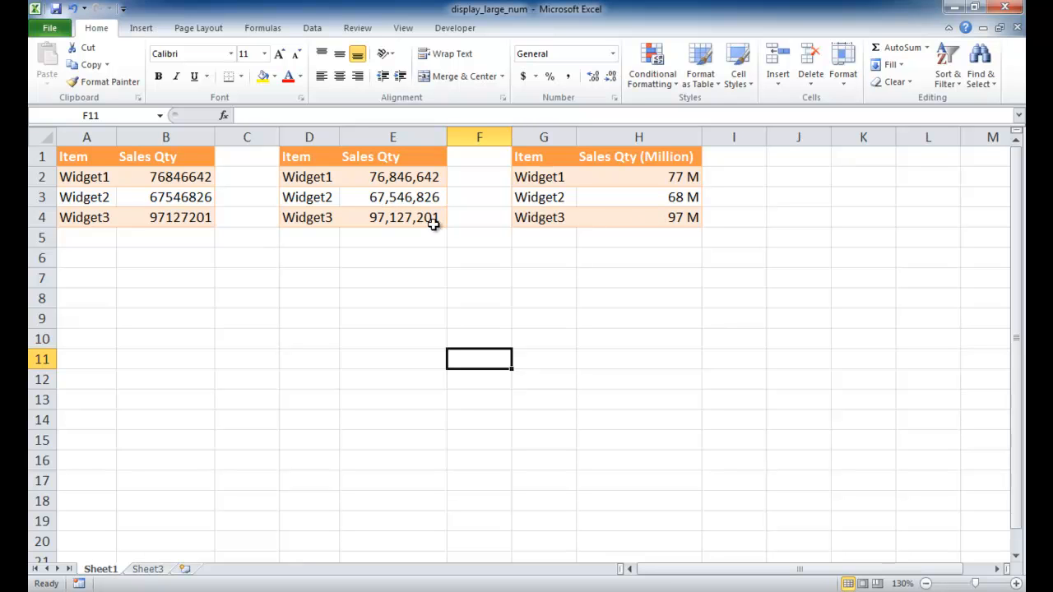
left_click(634, 176)
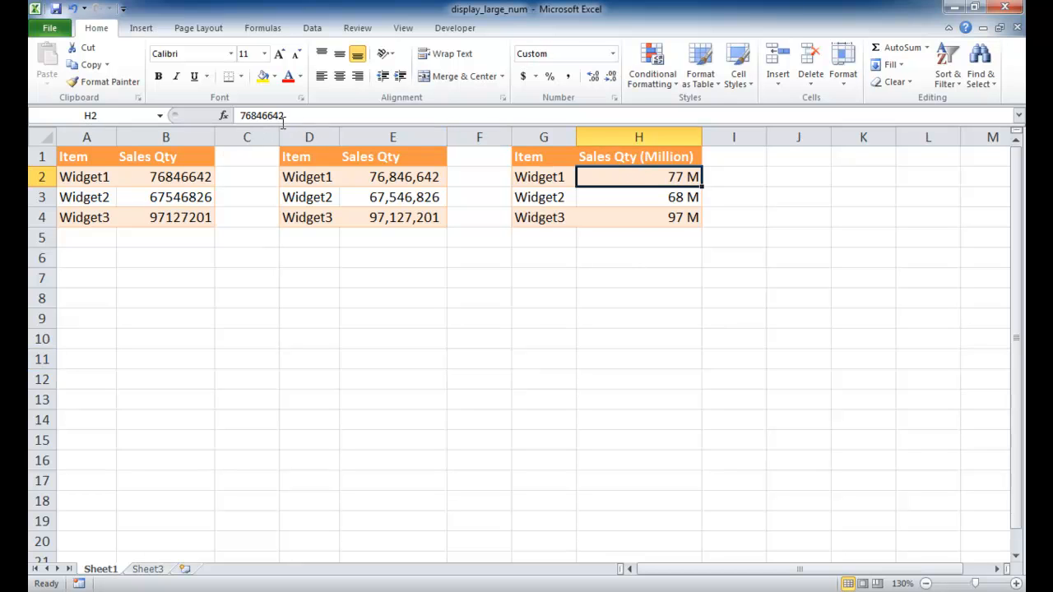
left_click(617, 203)
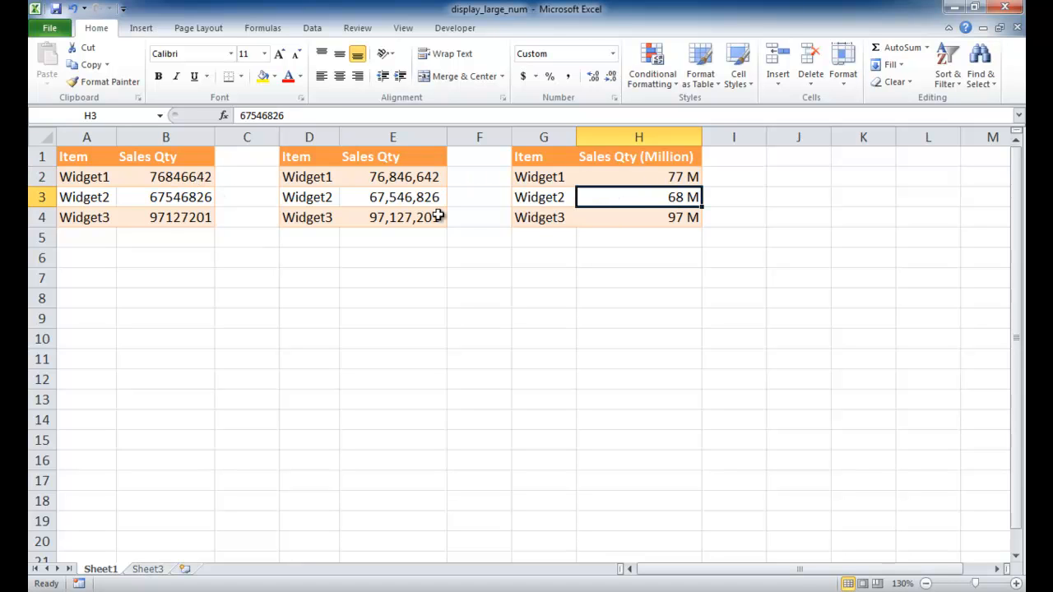
left_click(610, 226)
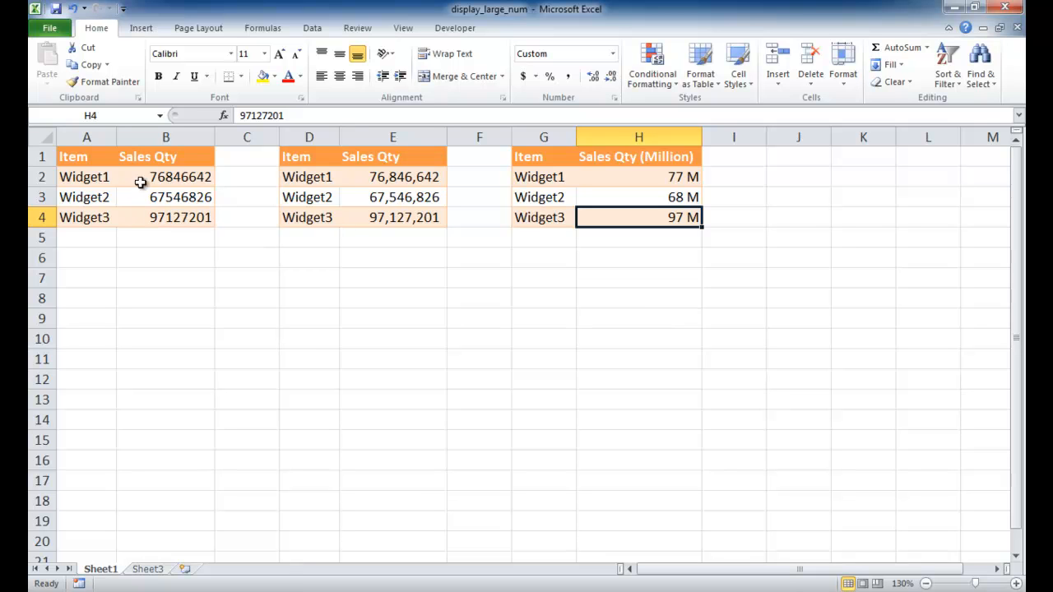
Switch to Sheet3 and append 000 to Widget1's sales quantity in B2
left_click(153, 570)
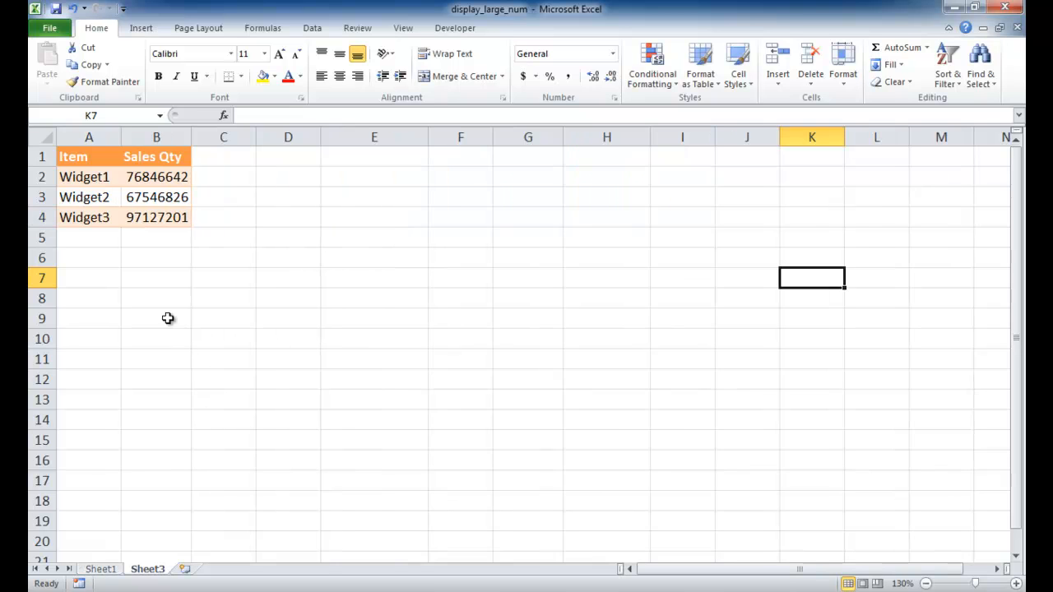
left_click(237, 271)
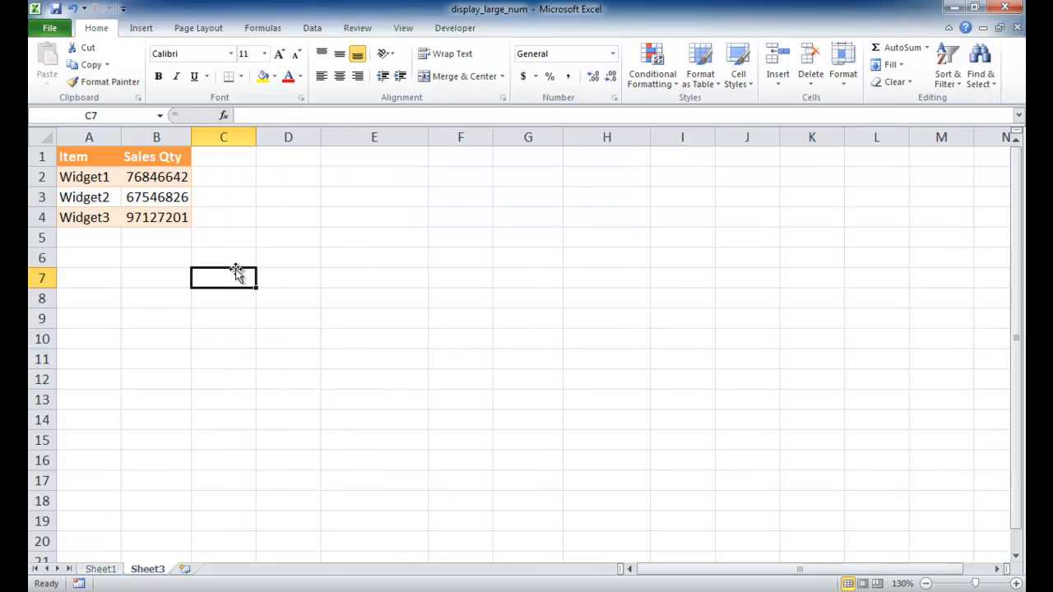
left_click(158, 177)
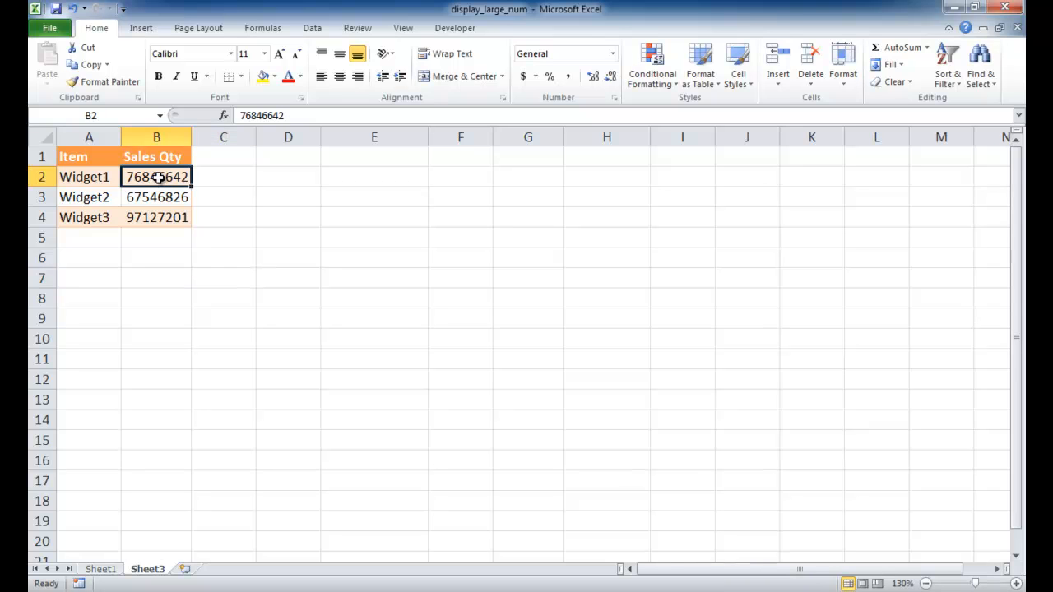
left_click(304, 115)
type("000")
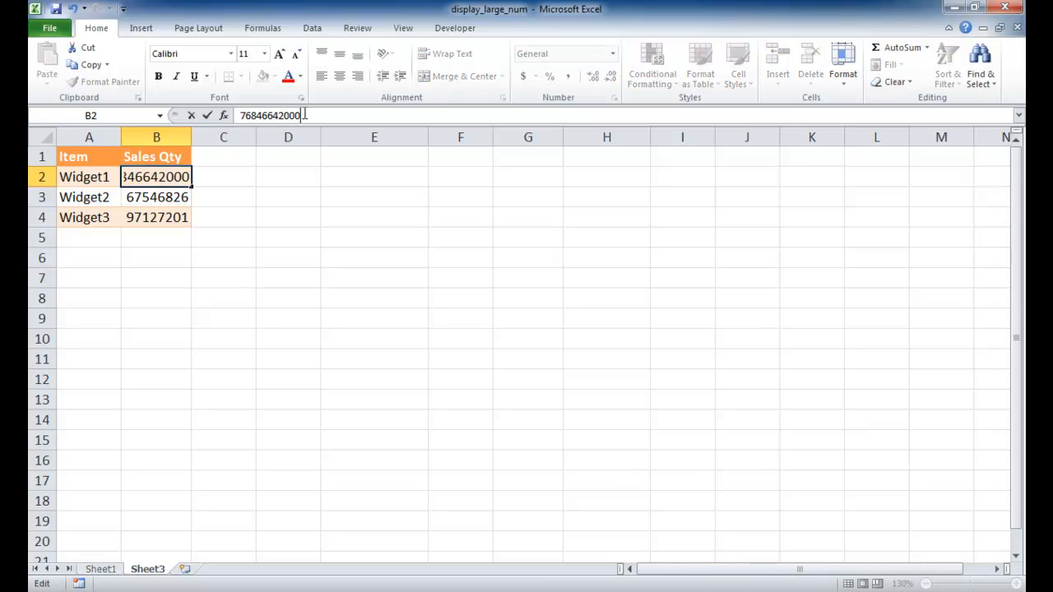
left_click(176, 199)
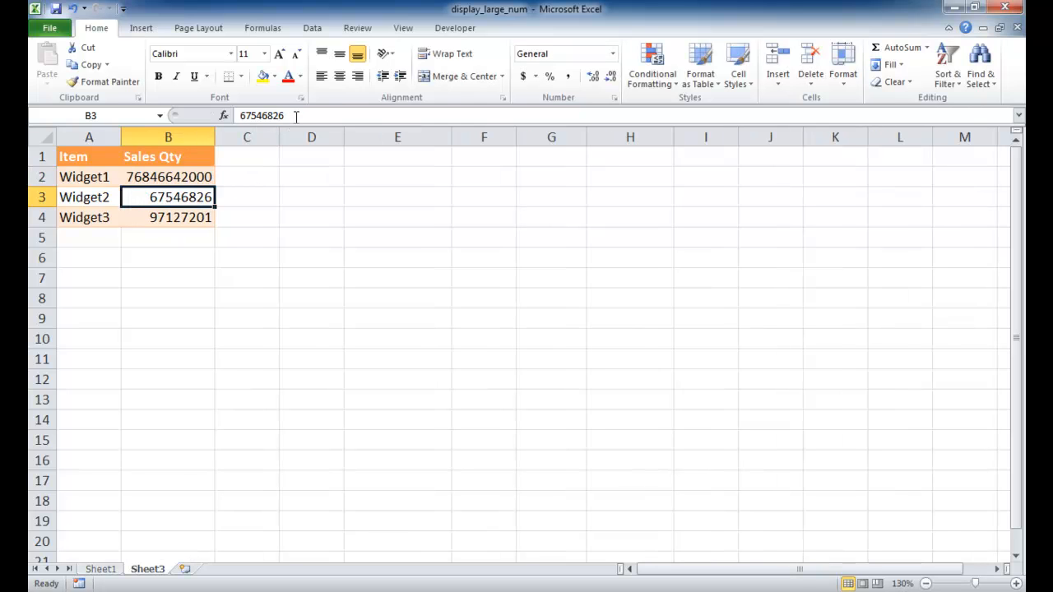
Append 000 to the sales quantities of Widget2 and Widget3 in B3 and B4
left_click(296, 115)
type("000")
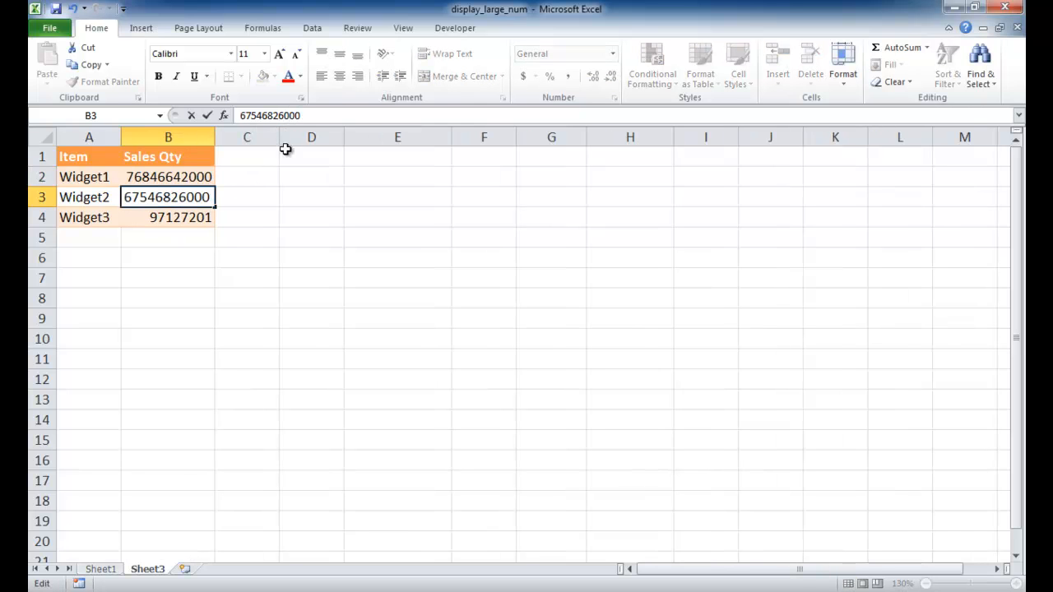
left_click(209, 213)
left_click(296, 115)
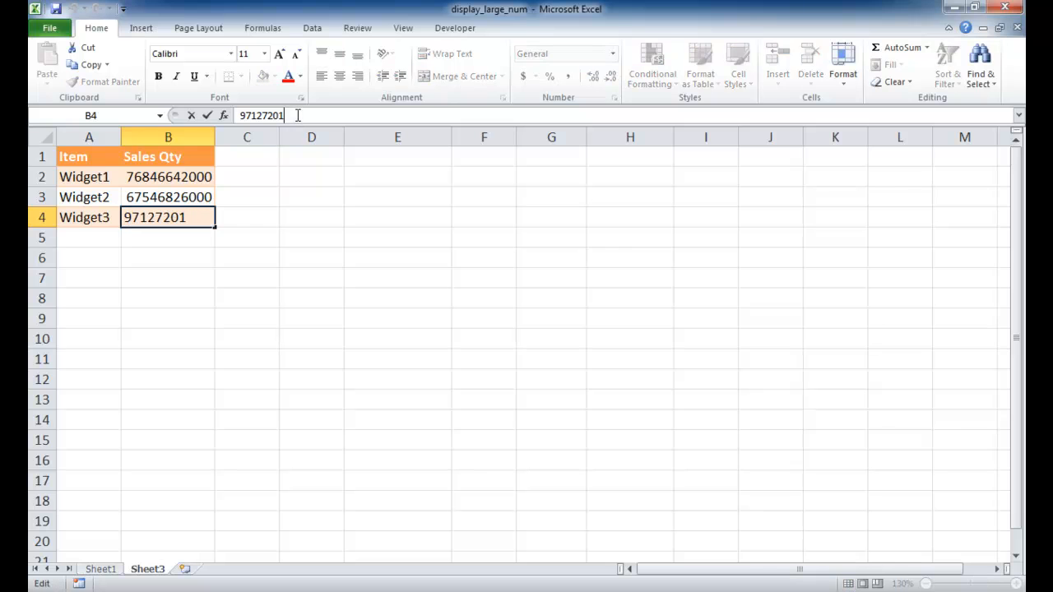
type("000")
left_click(317, 261)
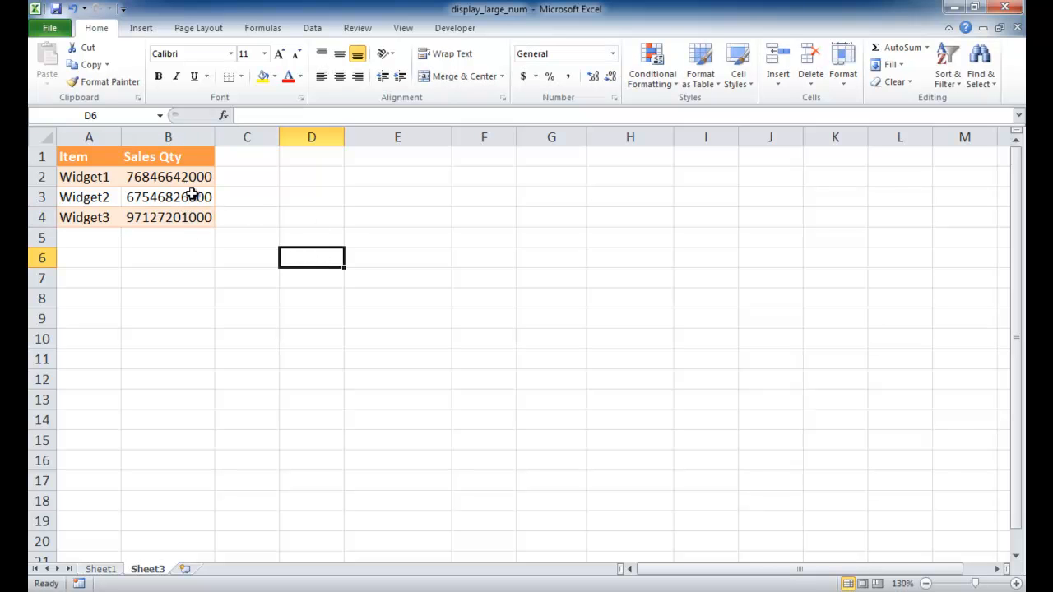
Apply comma style to the Sales Qty values B2:B4 and remove both decimal places
left_click_drag(194, 177, 201, 210)
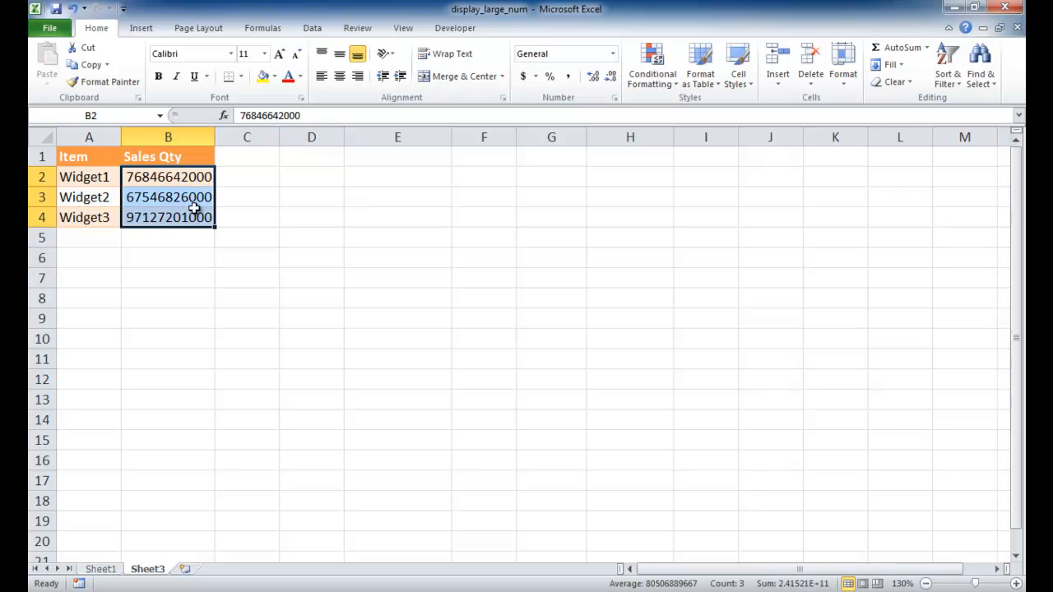
left_click(569, 77)
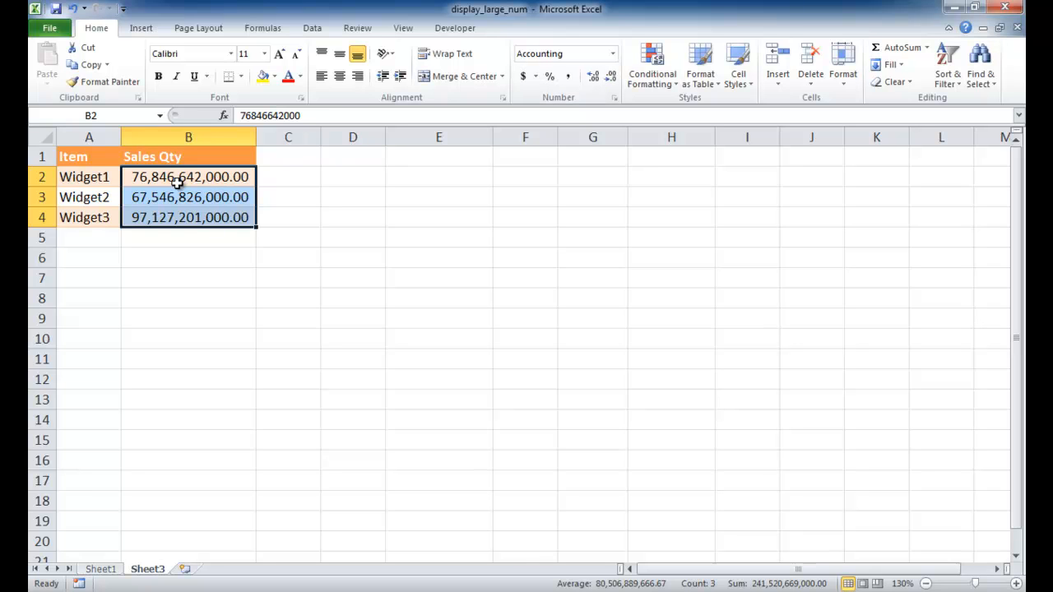
left_click(612, 78)
left_click(612, 77)
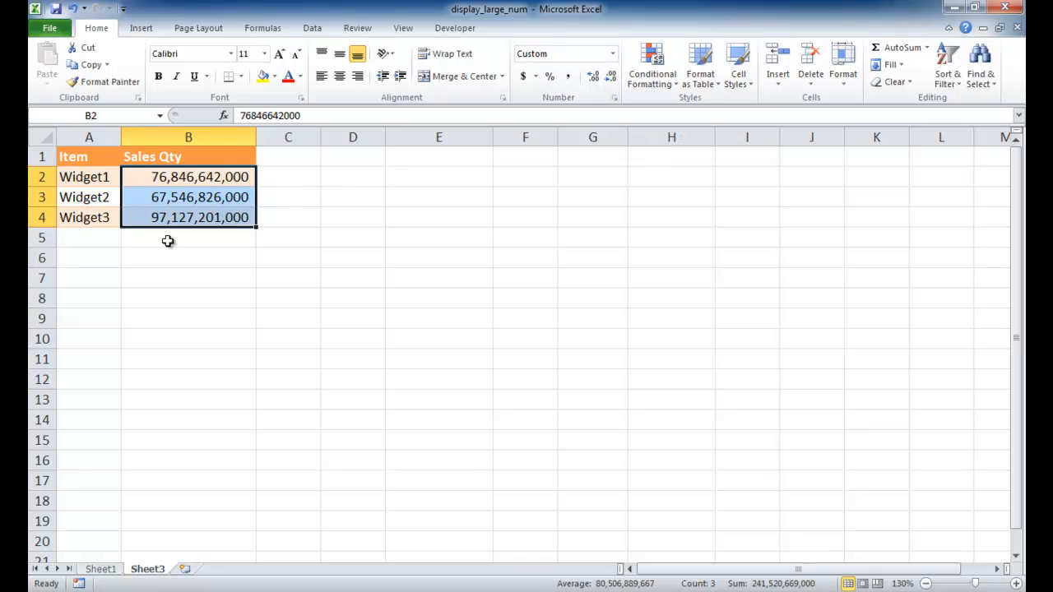
left_click(252, 276)
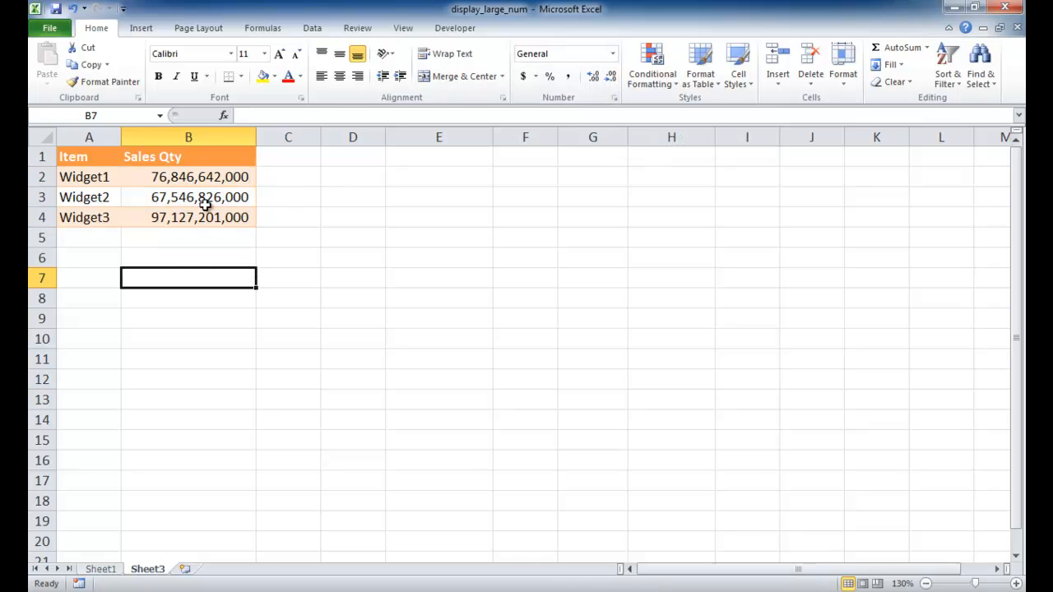
Copy the table A1:B4 to D1 and autofit column E to show the numbers
left_click_drag(223, 216, 83, 153)
key("ctrl+c")
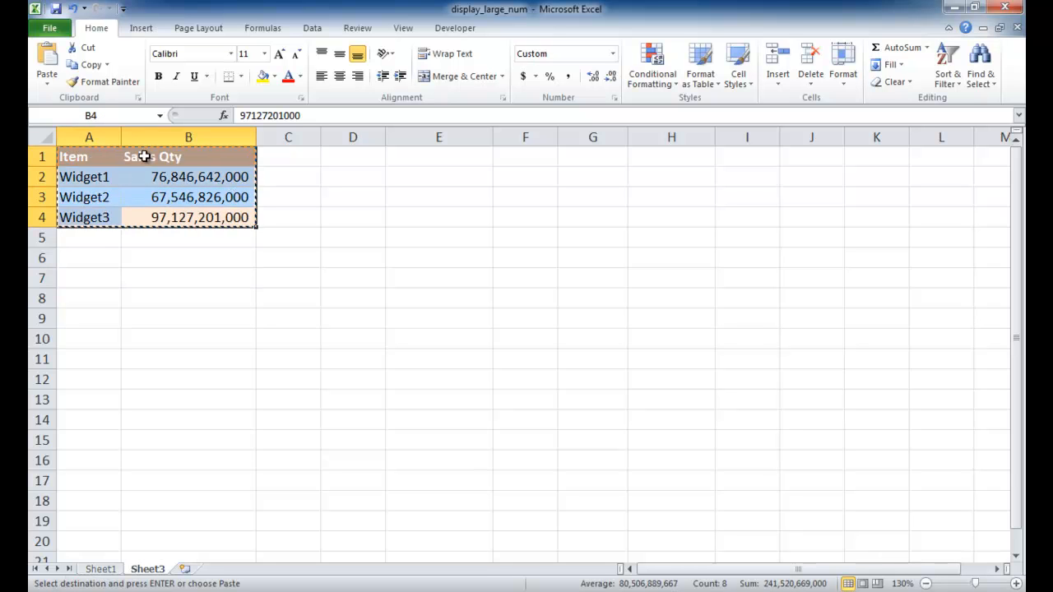
left_click(362, 158)
key("ctrl+v")
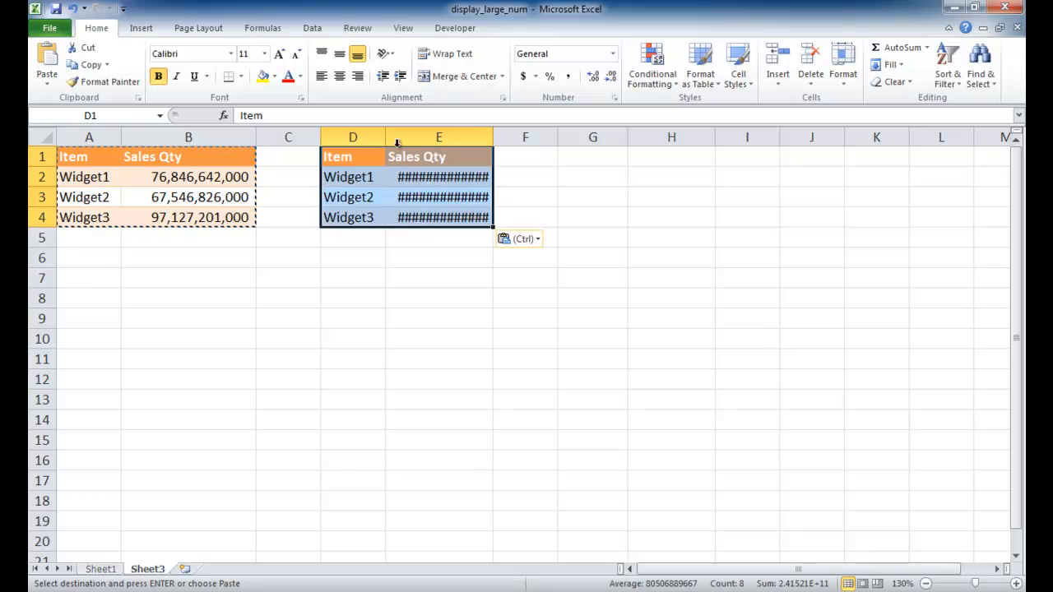
double_click(493, 137)
left_click(466, 277)
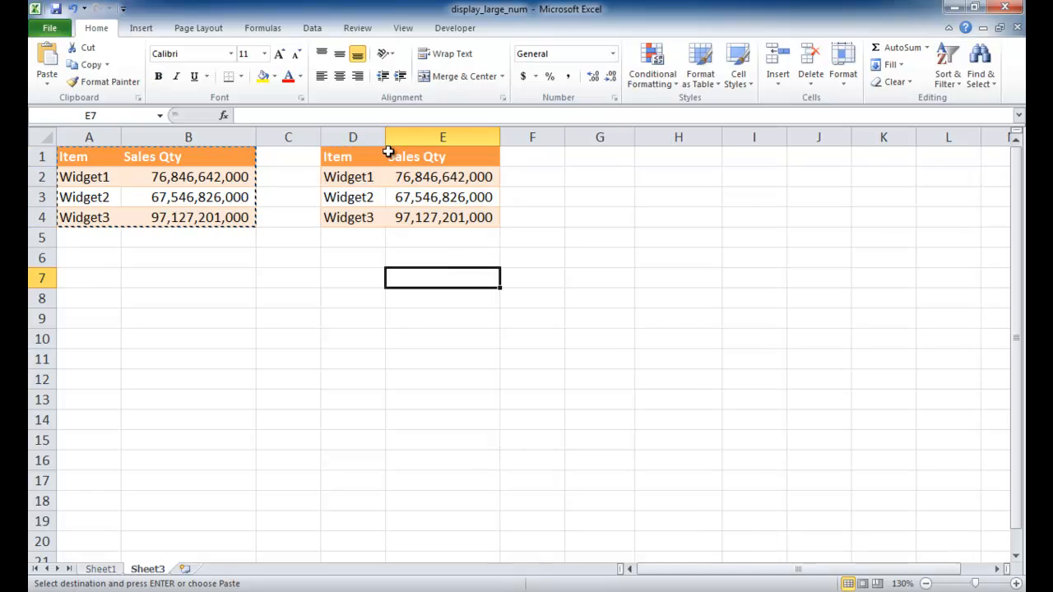
Rename the header in E1 to Sales Qty (Billion)
left_click(465, 159)
left_click(315, 116)
left_click(315, 116)
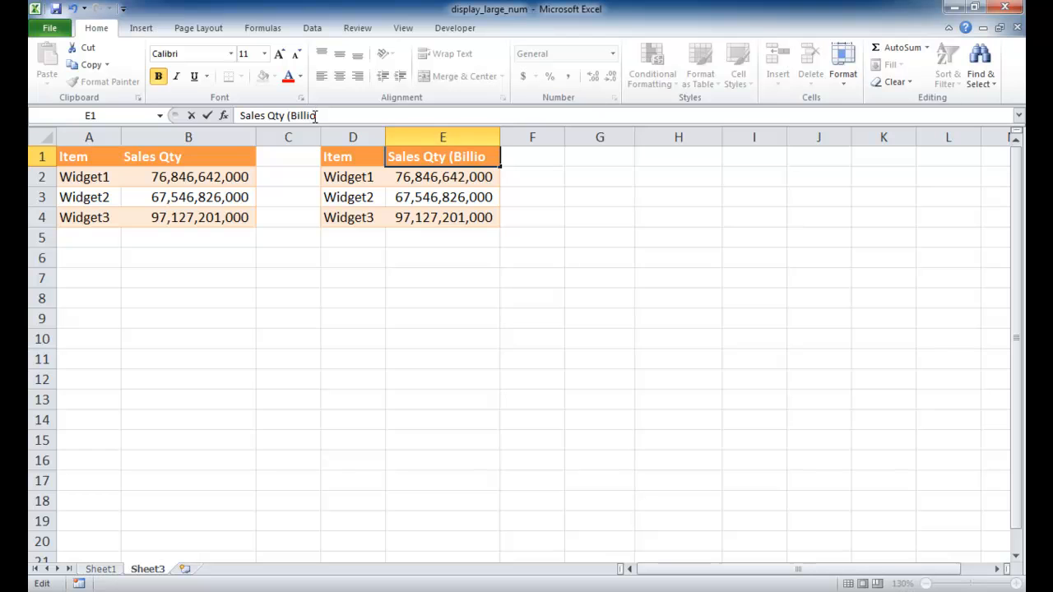
type("(Billion)")
left_click(472, 322)
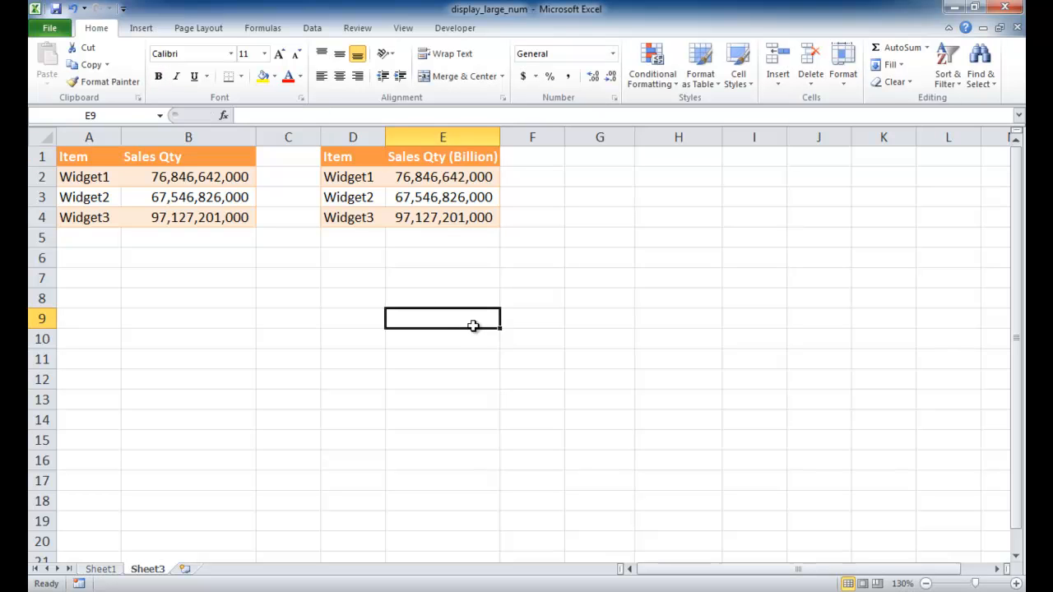
Open Format Cells for E2:E4 and pick the #,, "M" custom format as a starting point
left_click_drag(470, 176, 462, 211)
right_click(465, 219)
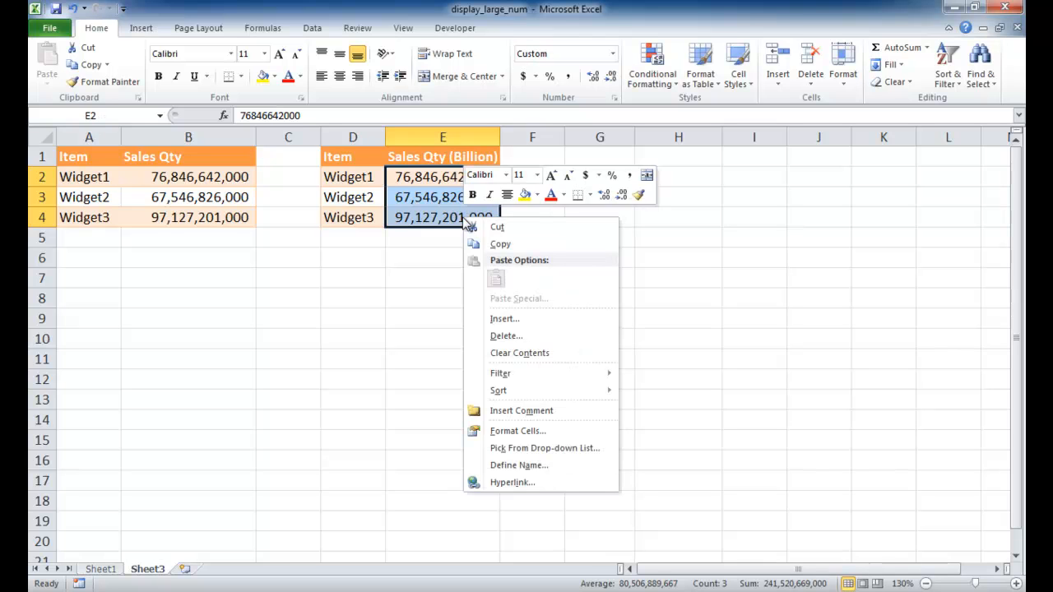
left_click(550, 430)
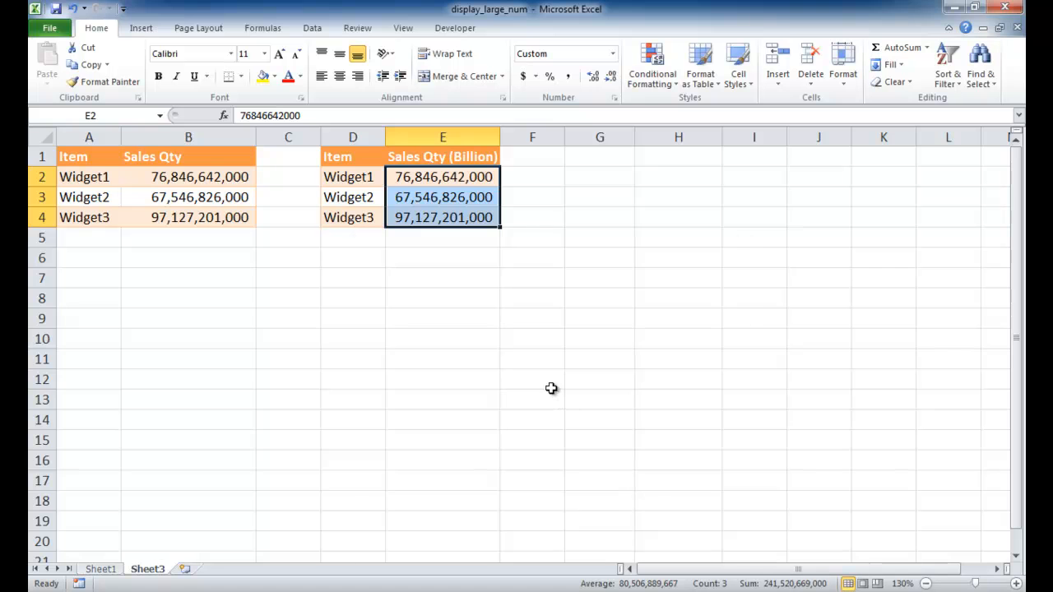
left_click_drag(549, 249, 735, 120)
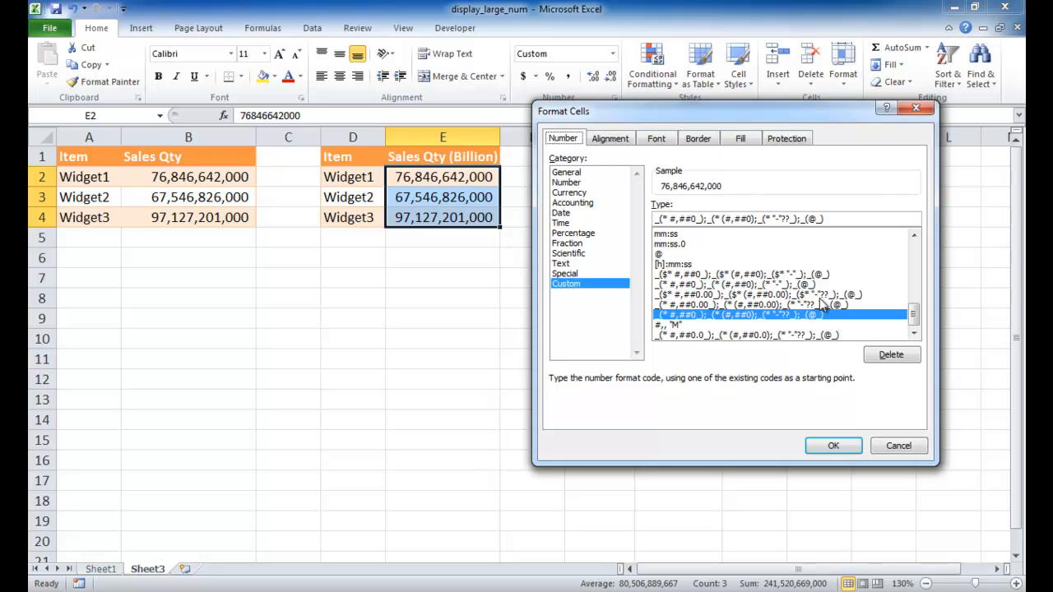
left_click(699, 326)
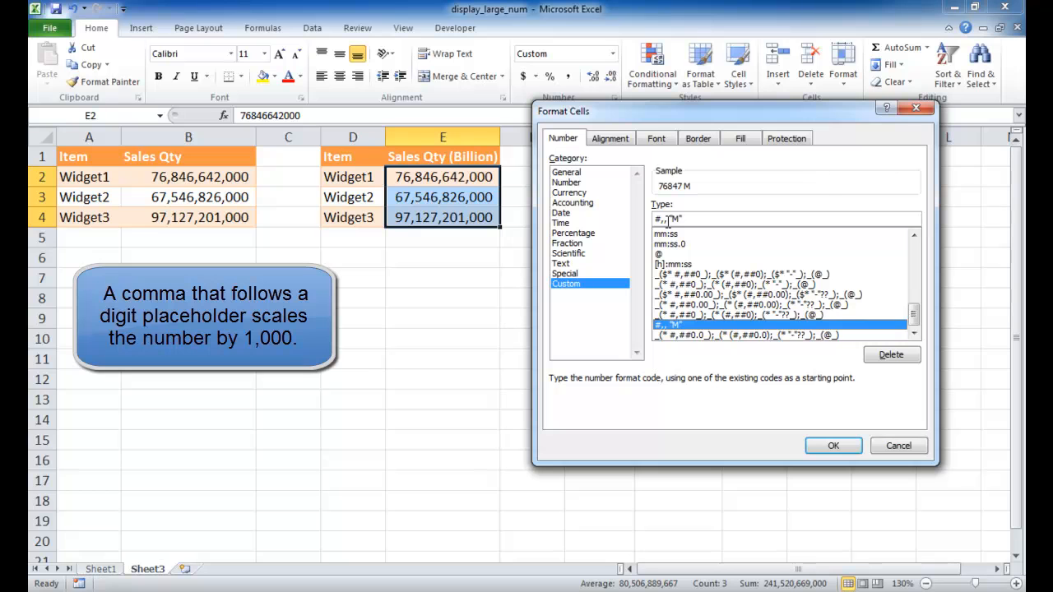
Change the custom format code to #,,, "B" and apply it to E2:E4
left_click_drag(698, 218, 647, 219)
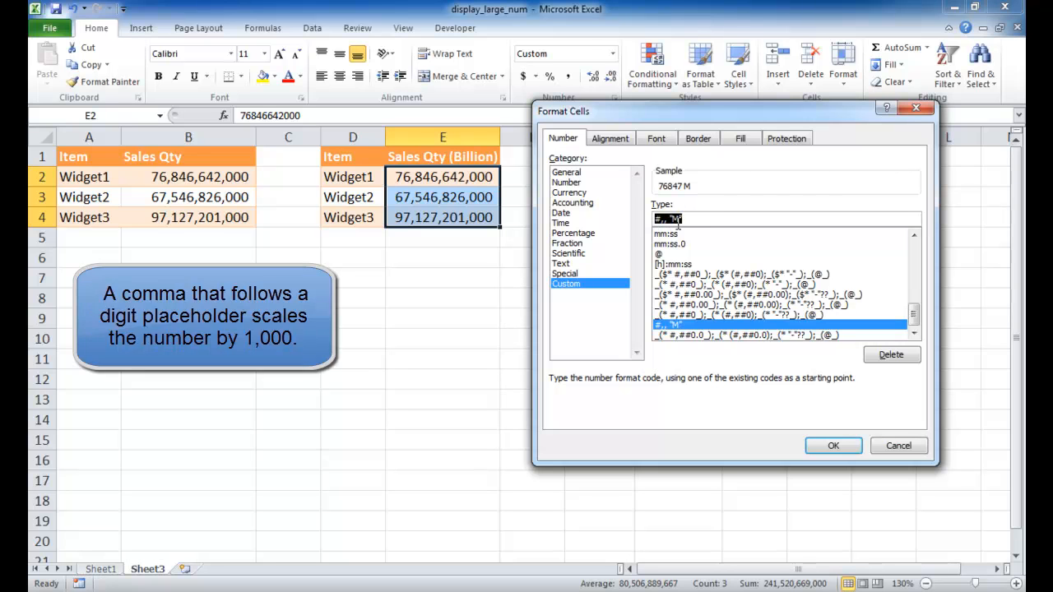
left_click_drag(664, 218, 654, 220)
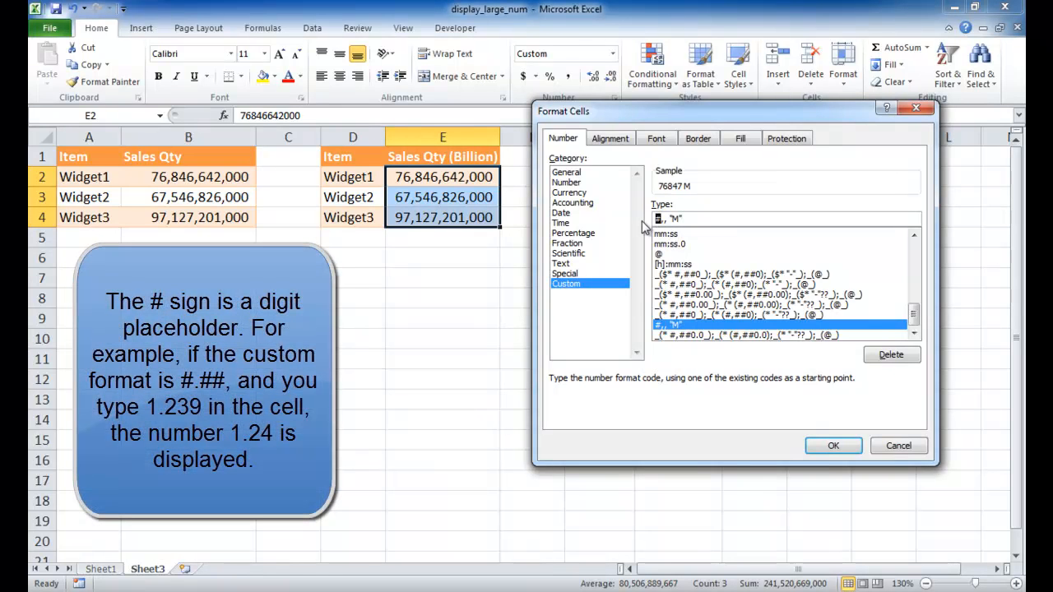
left_click_drag(690, 218, 645, 221)
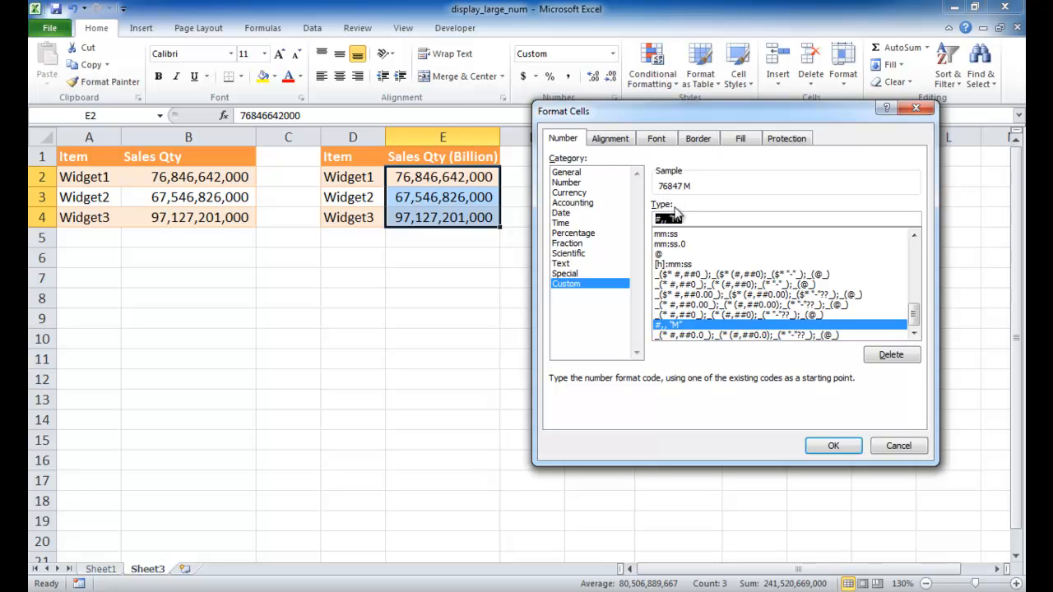
left_click(701, 219)
left_click_drag(702, 219, 641, 220)
type("#")
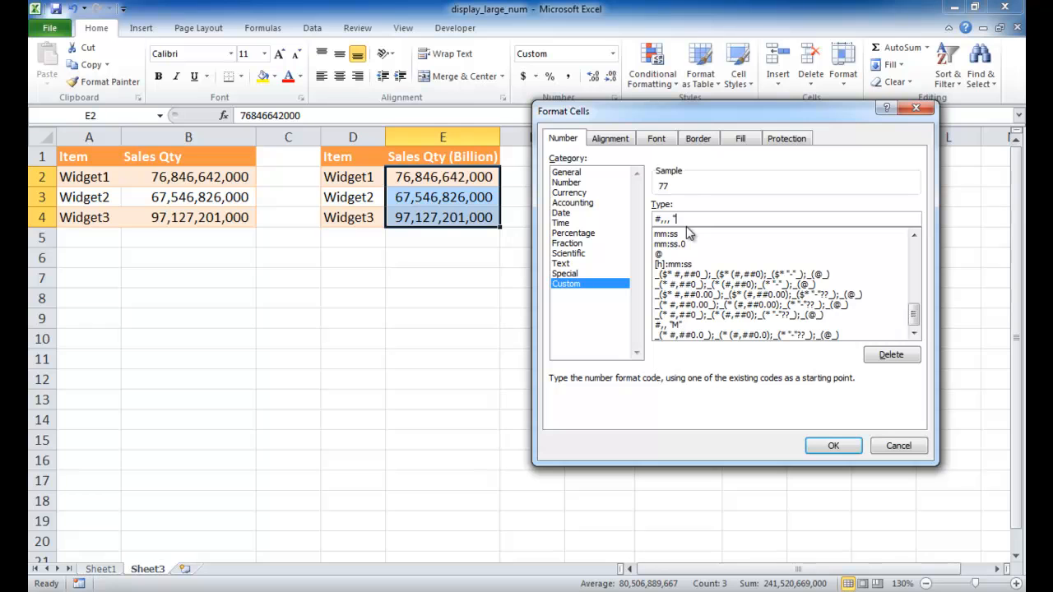
type("\"")
left_click(834, 447)
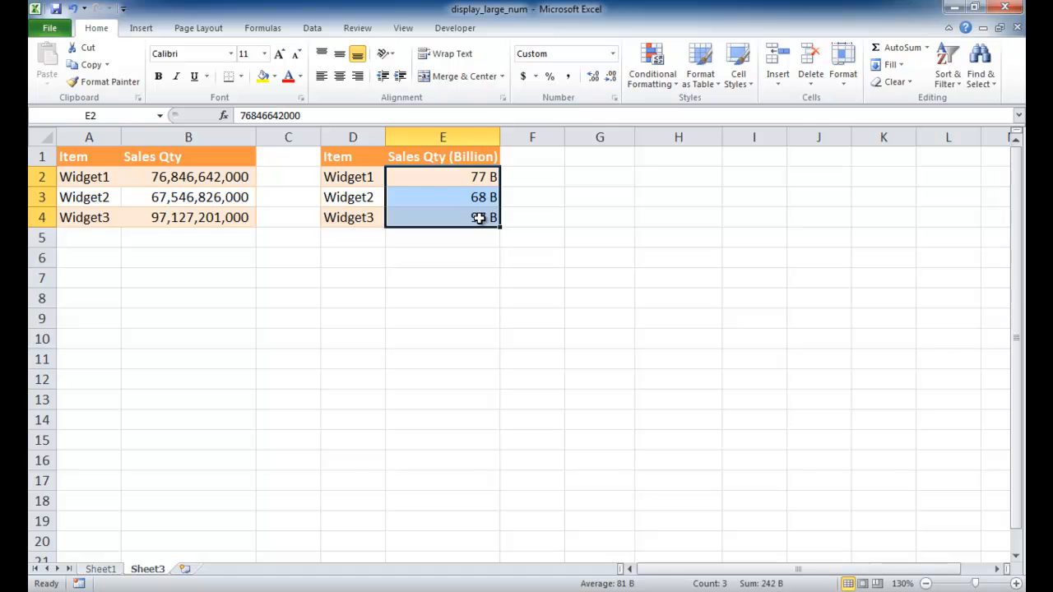
Inspect the underlying values of the billion-formatted cells E2:E4
left_click(484, 176)
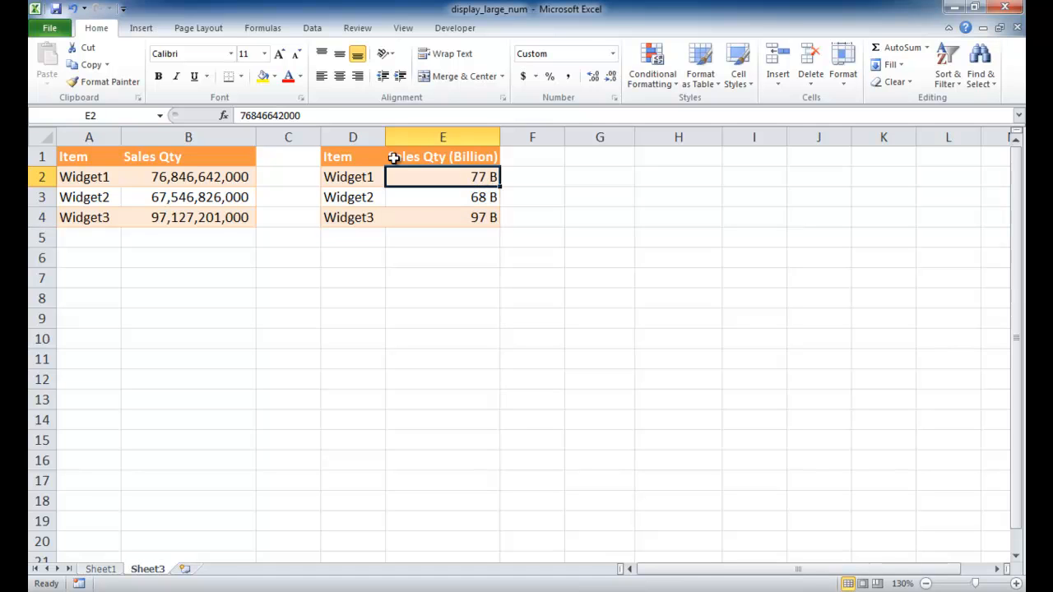
left_click(442, 199)
left_click(451, 217)
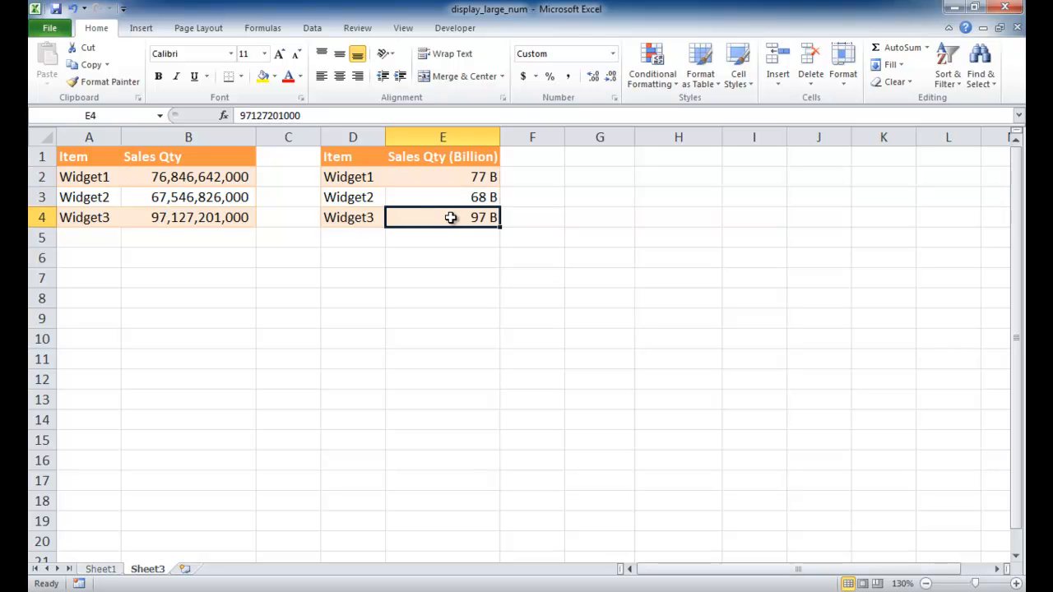
left_click(448, 178)
left_click(449, 198)
left_click(446, 216)
left_click_drag(450, 178, 448, 215)
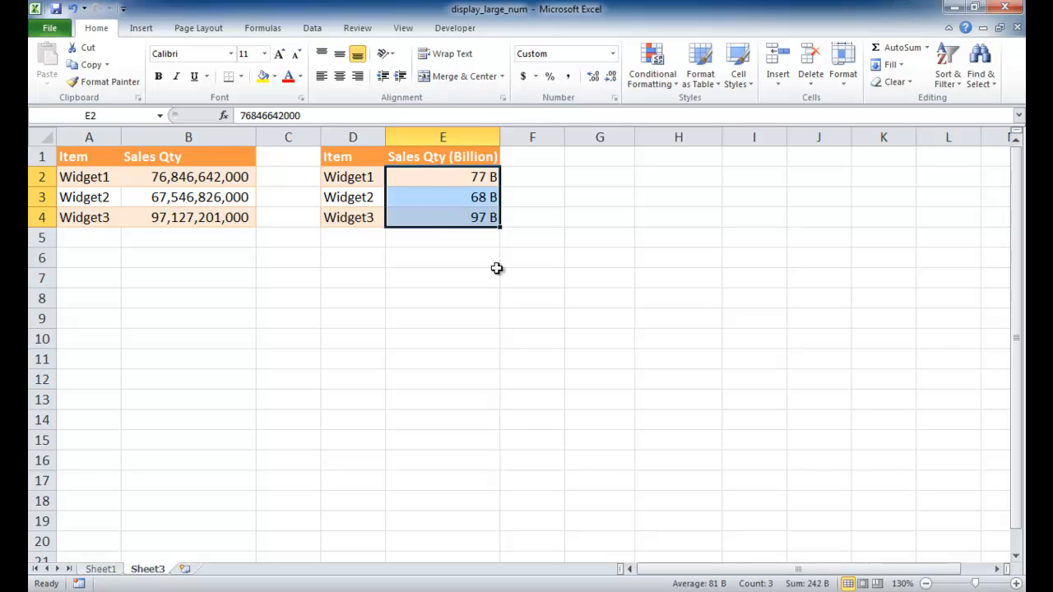
Insert a 2-D clustered column chart from the Sales Qty table in A1:B4
left_click(157, 198)
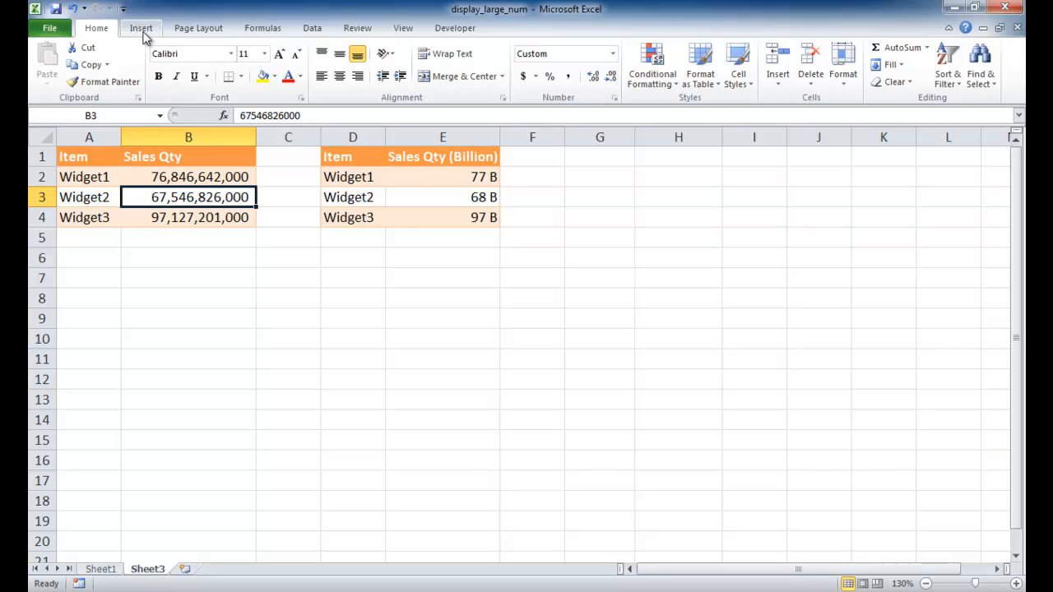
left_click(142, 33)
left_click(324, 65)
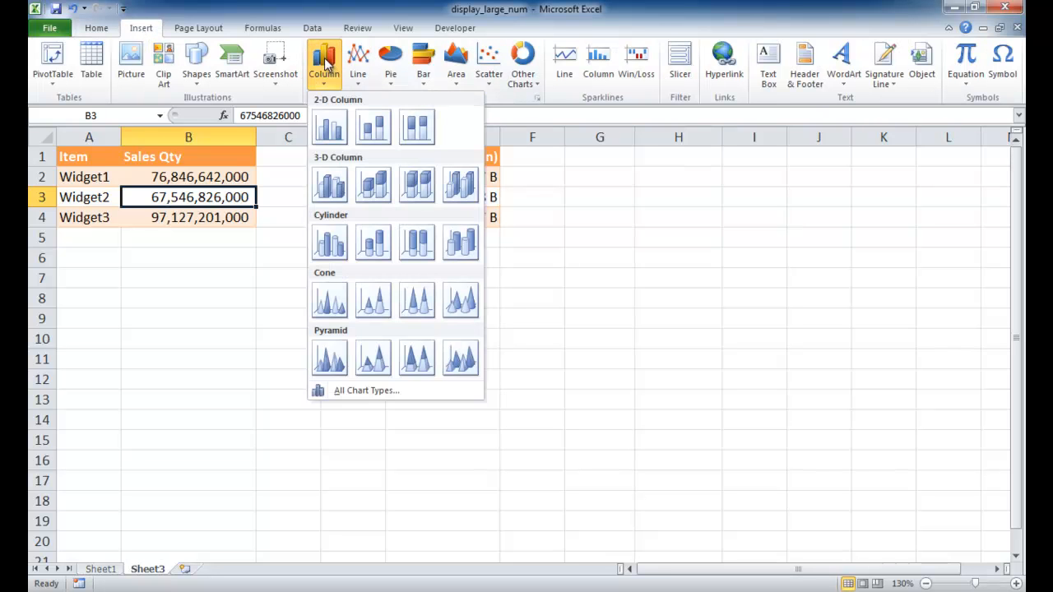
left_click(331, 128)
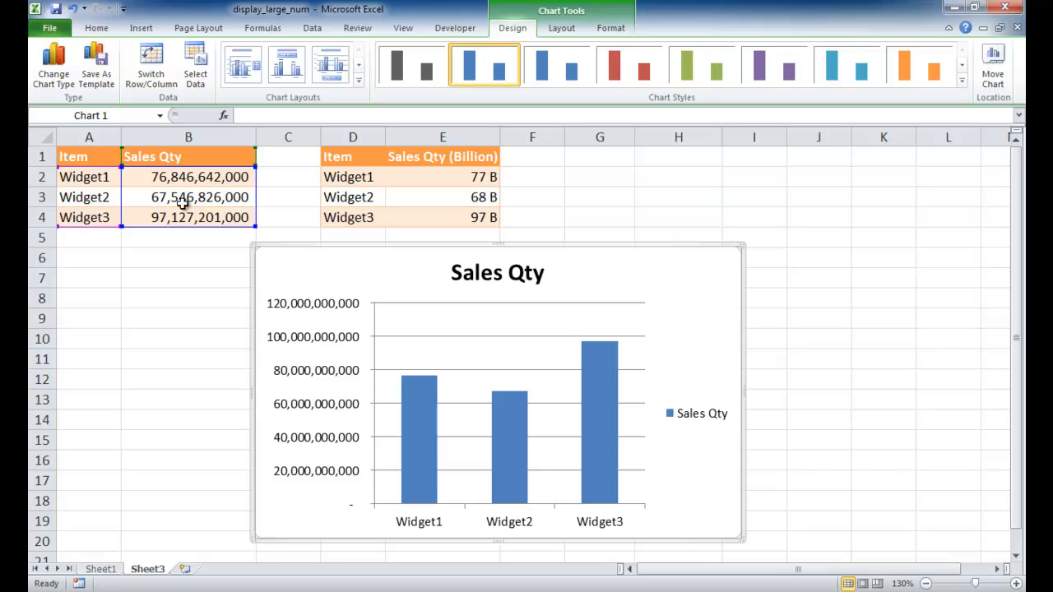
Give the chart's vertical axis the custom number format #,,, "B" and close the Format Axis dialog
right_click(320, 345)
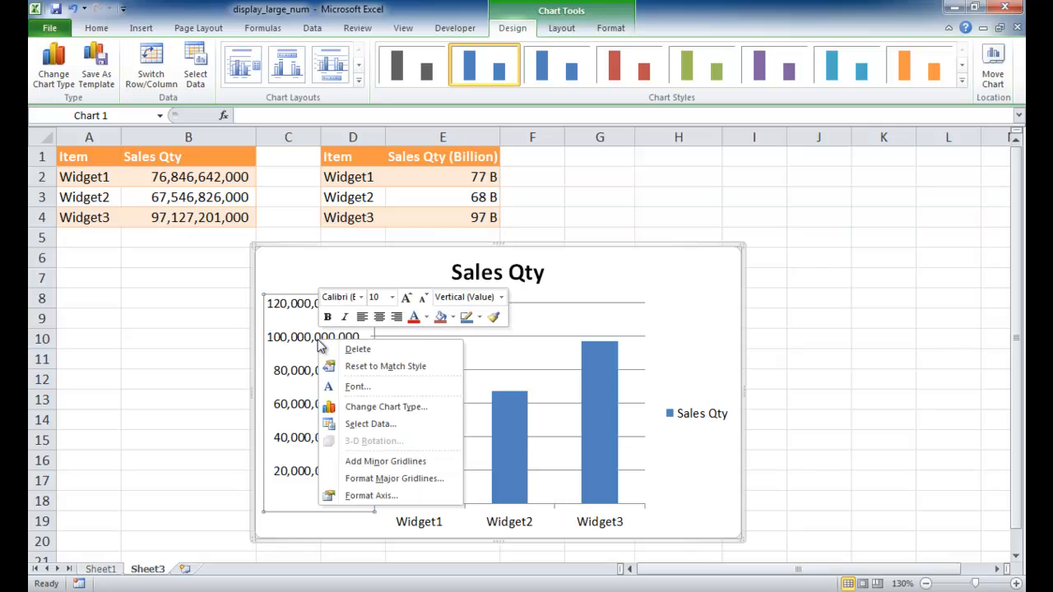
left_click(354, 495)
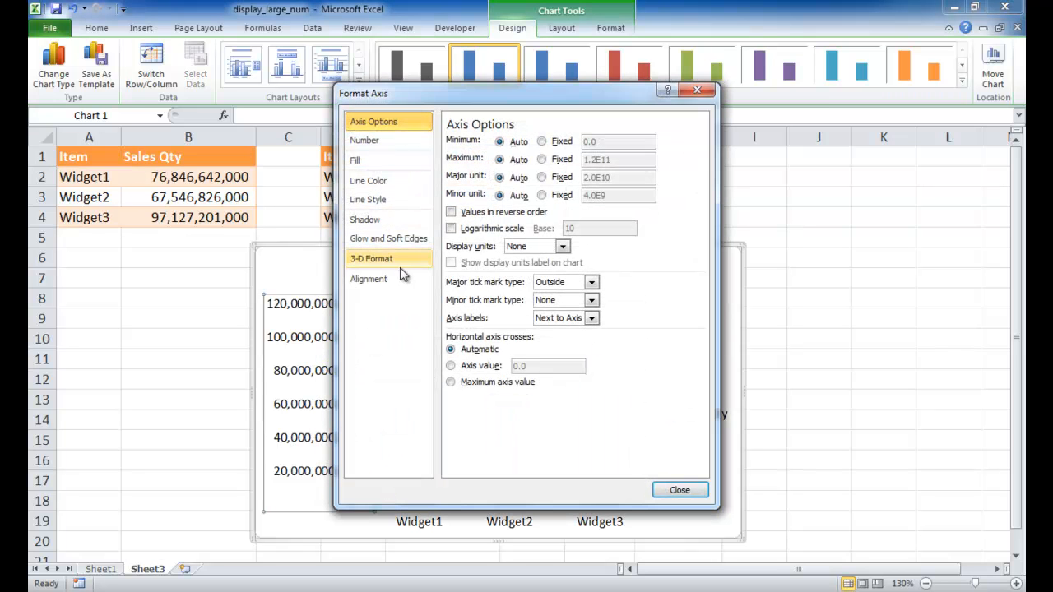
left_click(366, 141)
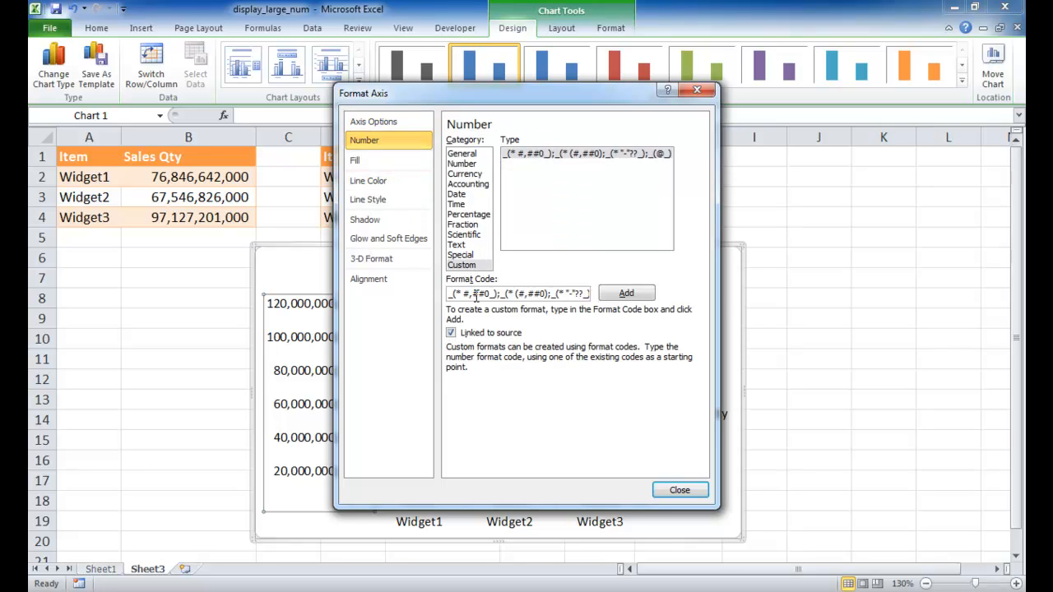
left_click(462, 265)
left_click(463, 293)
left_click_drag(451, 293, 616, 307)
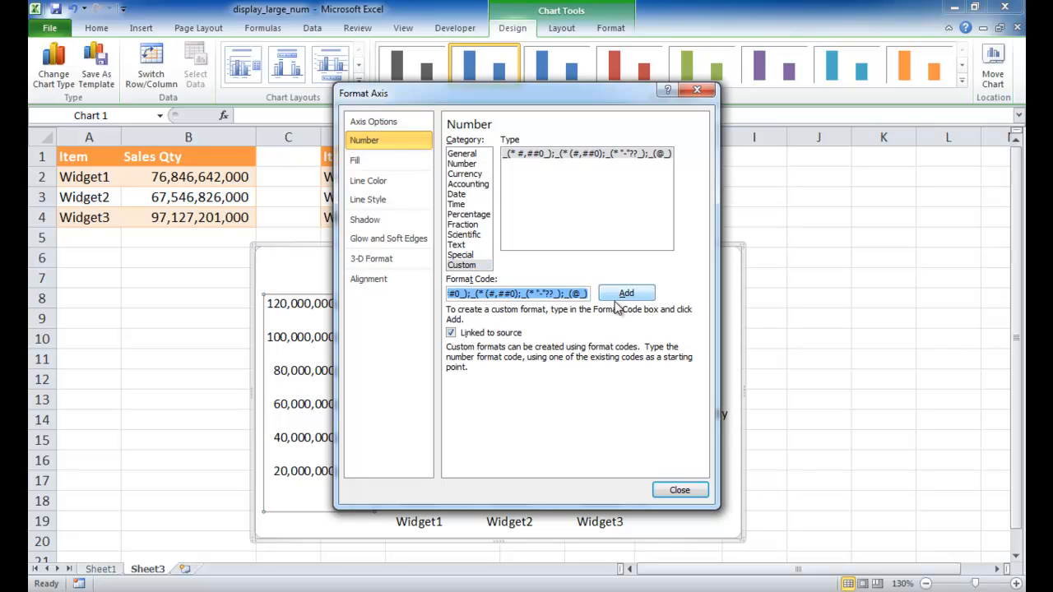
key("Delete")
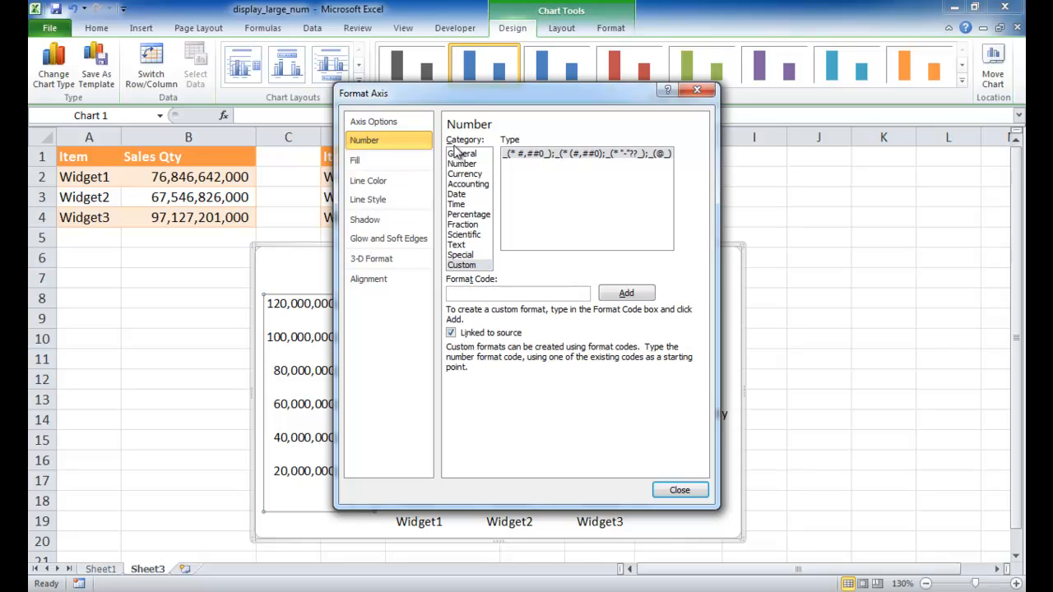
left_click_drag(467, 101, 634, 148)
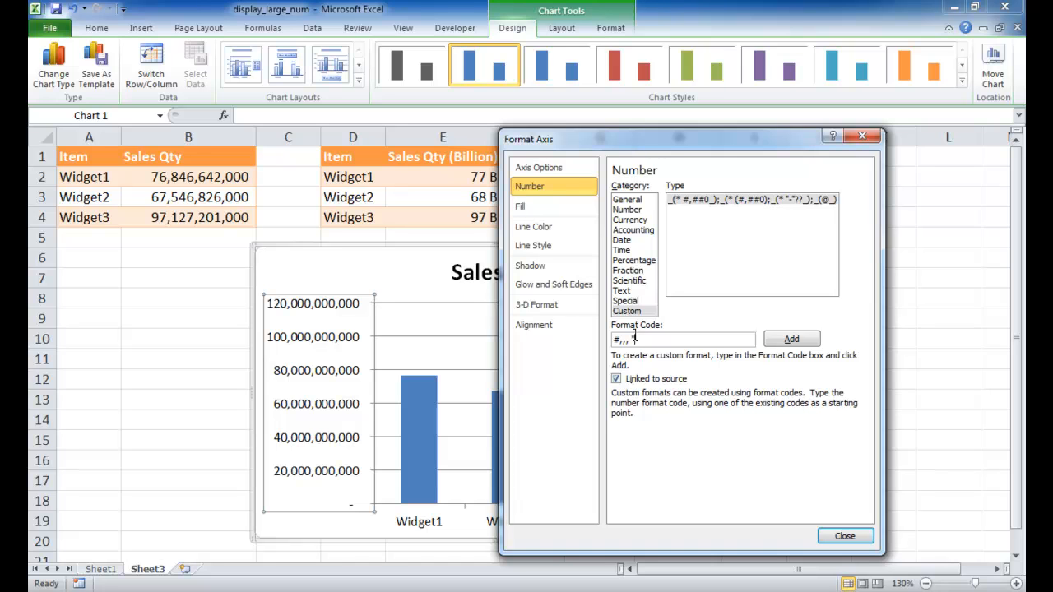
left_click(791, 340)
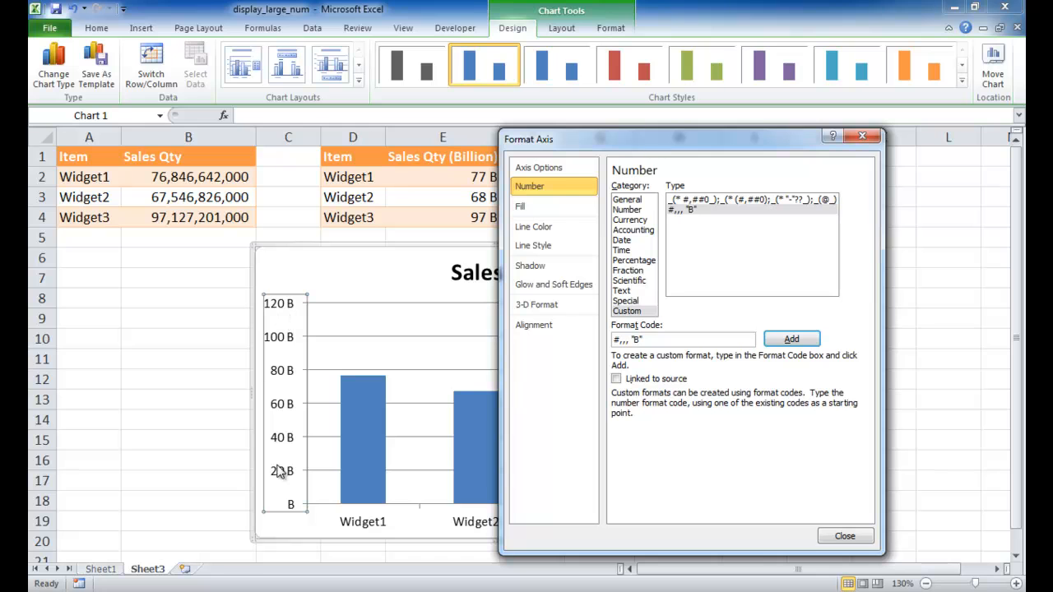
left_click(844, 536)
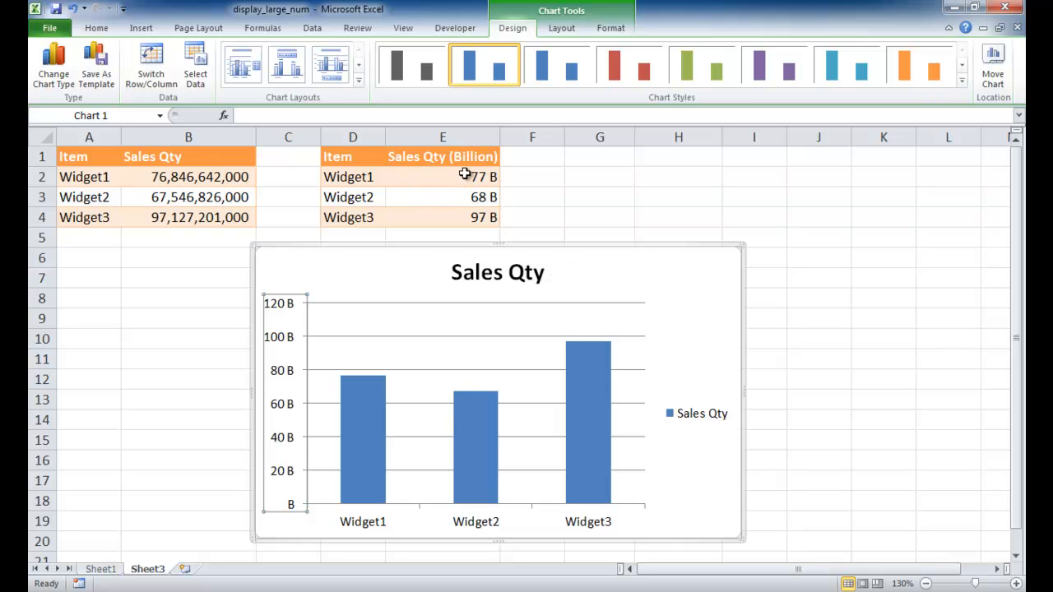
Delete the Sales Qty chart
left_click(541, 245)
right_click(542, 245)
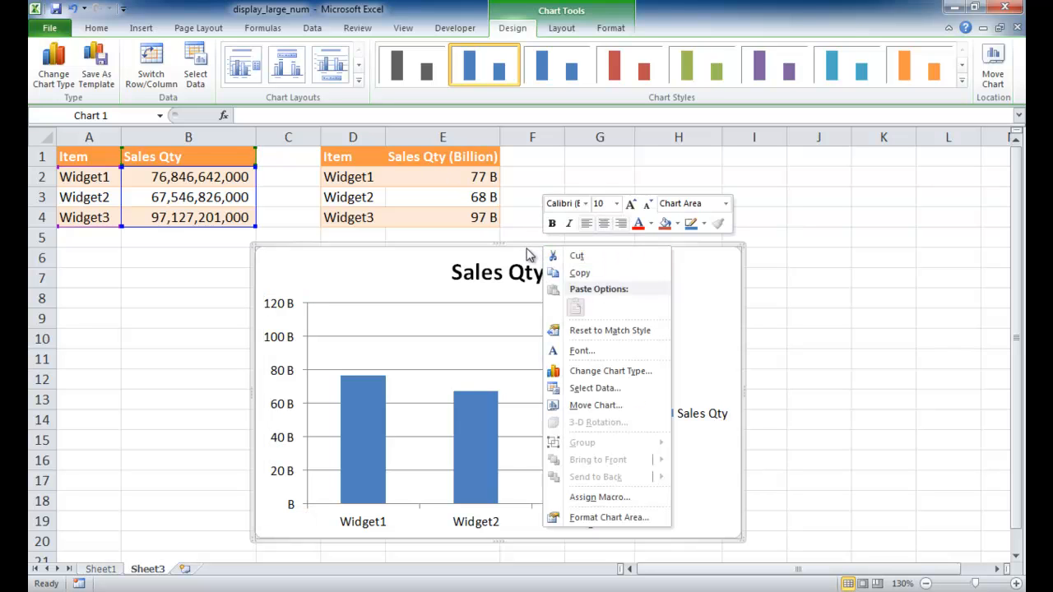
left_click(524, 245)
key("Delete")
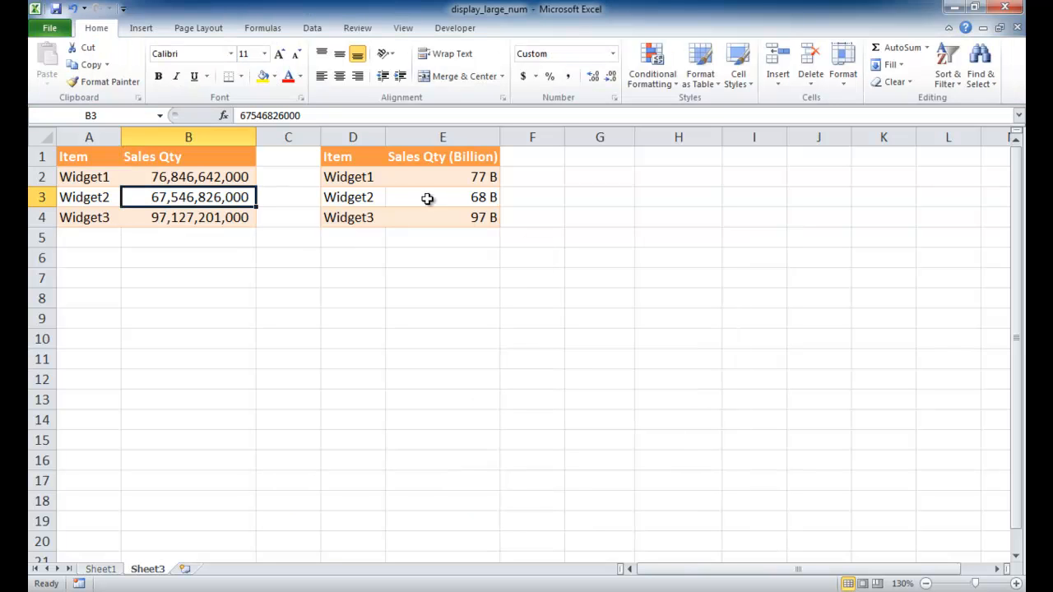
Insert a 2-D clustered column chart from the Sales Qty (Billion) table in D1:E4 and move it below the table
left_click(442, 177)
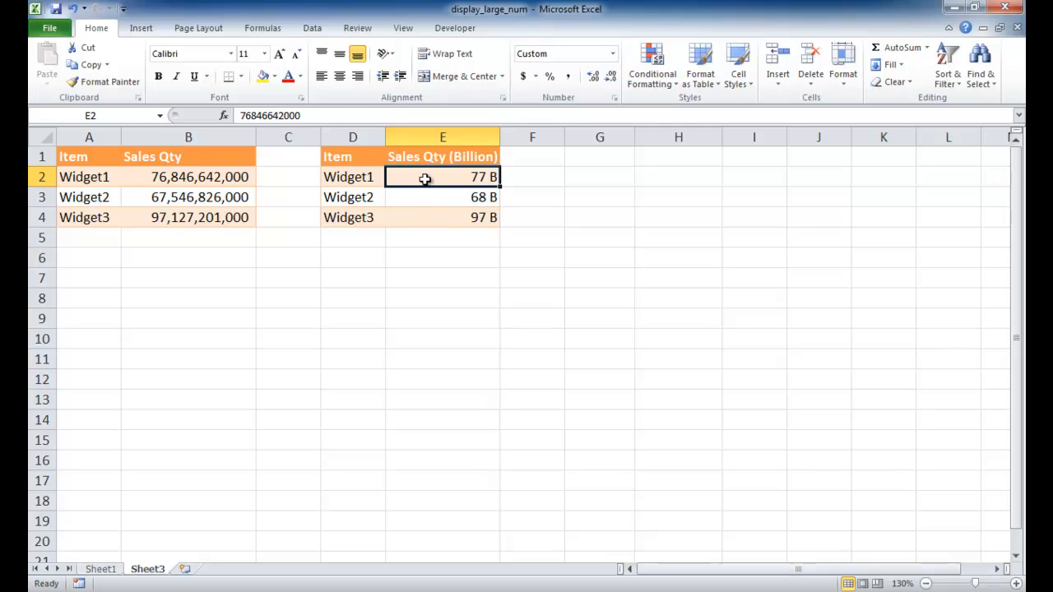
left_click(141, 28)
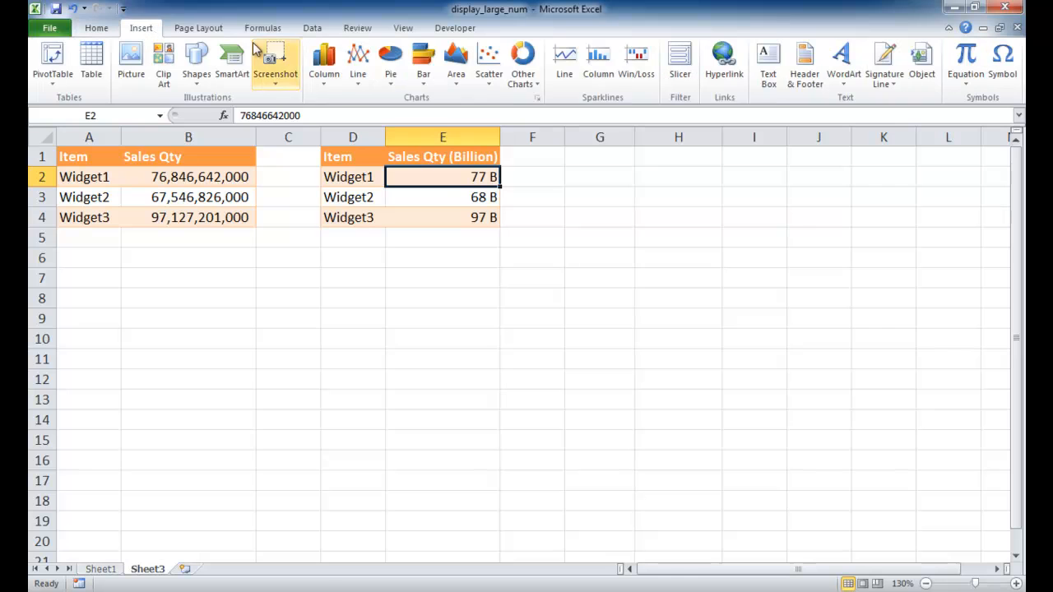
left_click(323, 68)
left_click(328, 126)
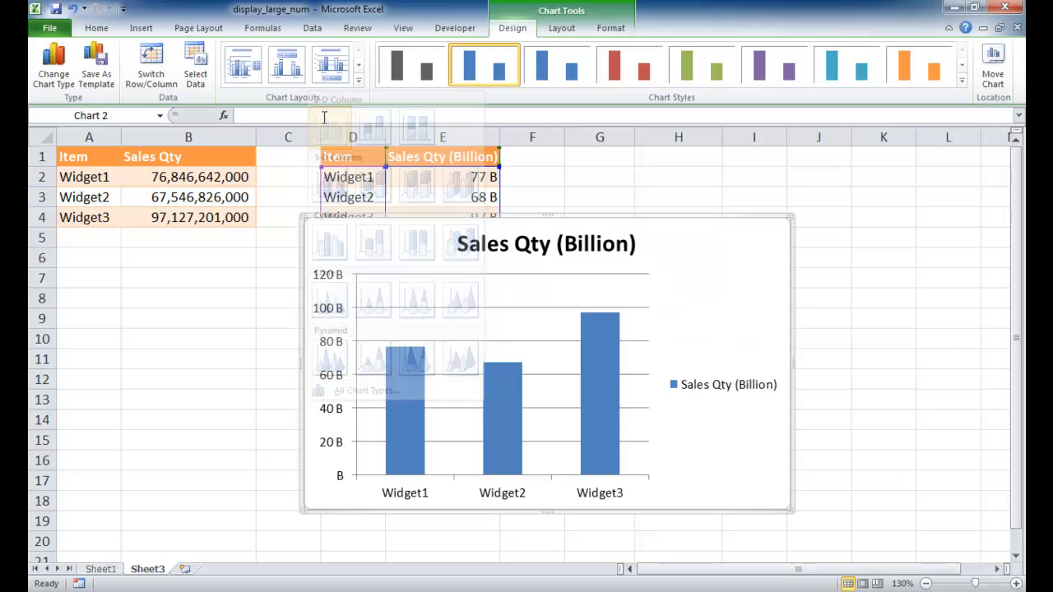
left_click_drag(317, 377, 361, 402)
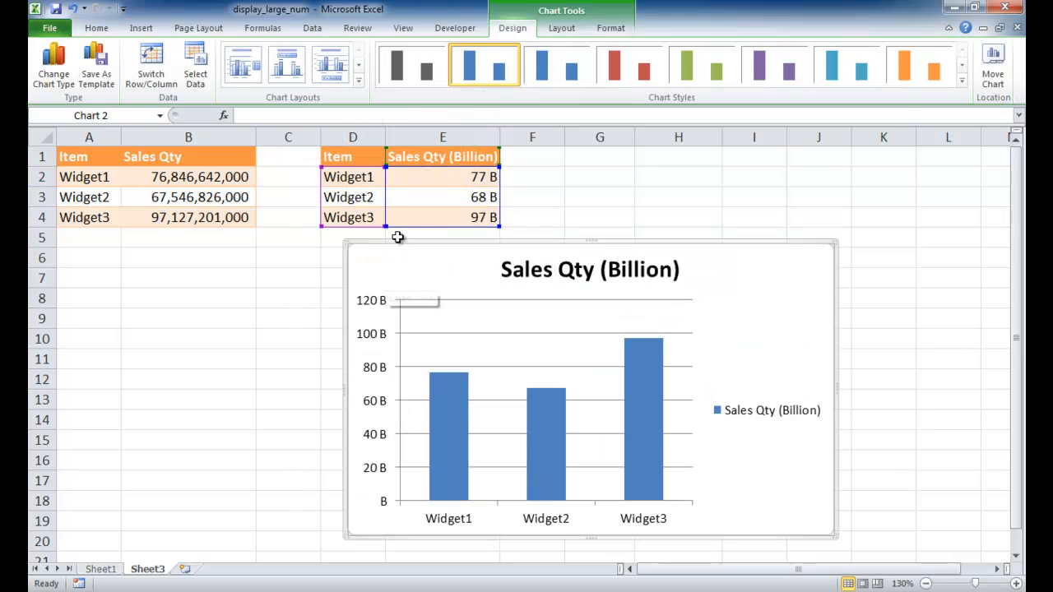